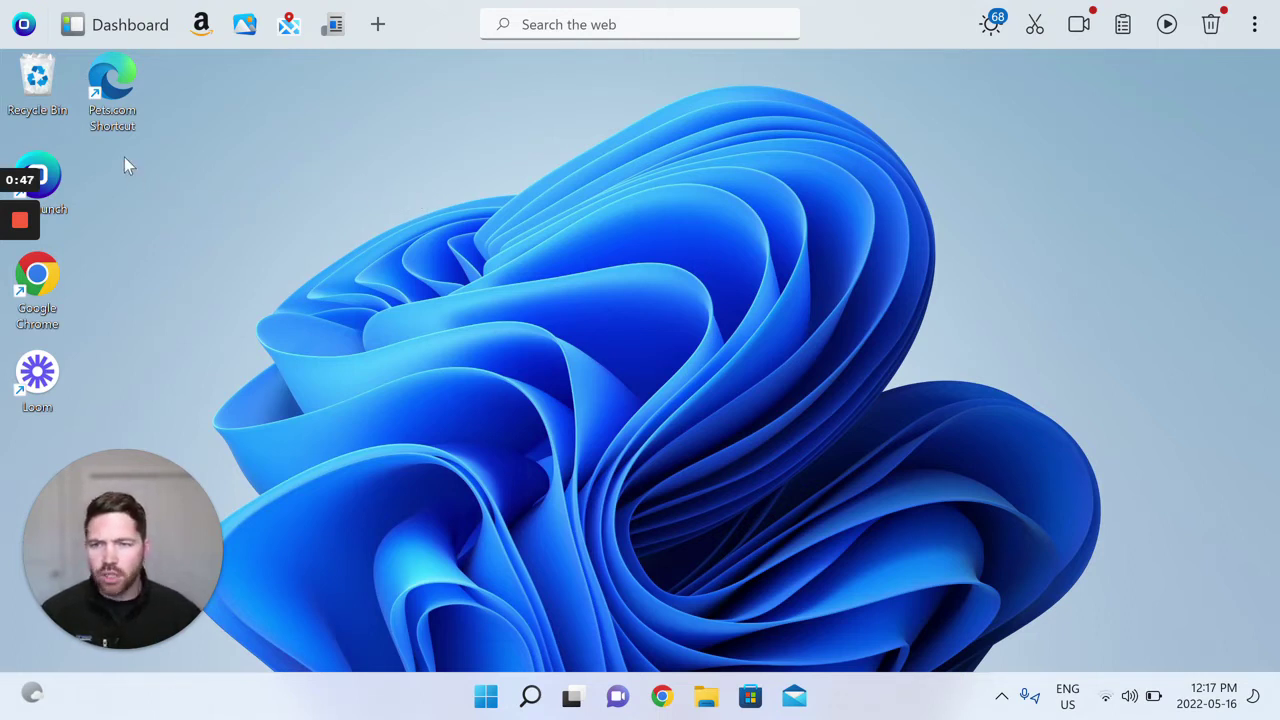
Open the Pets.com desktop shortcut to test it in Edge, then close Edge
double_click(117, 92)
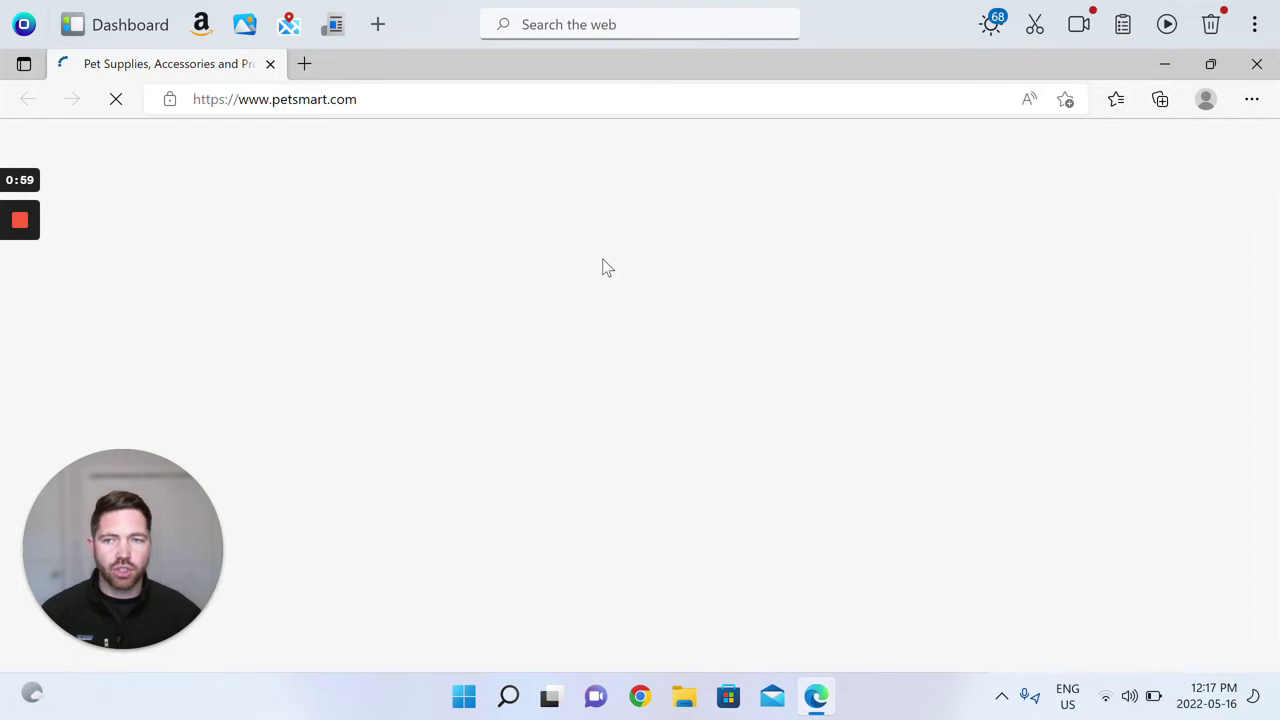
left_click(1251, 100)
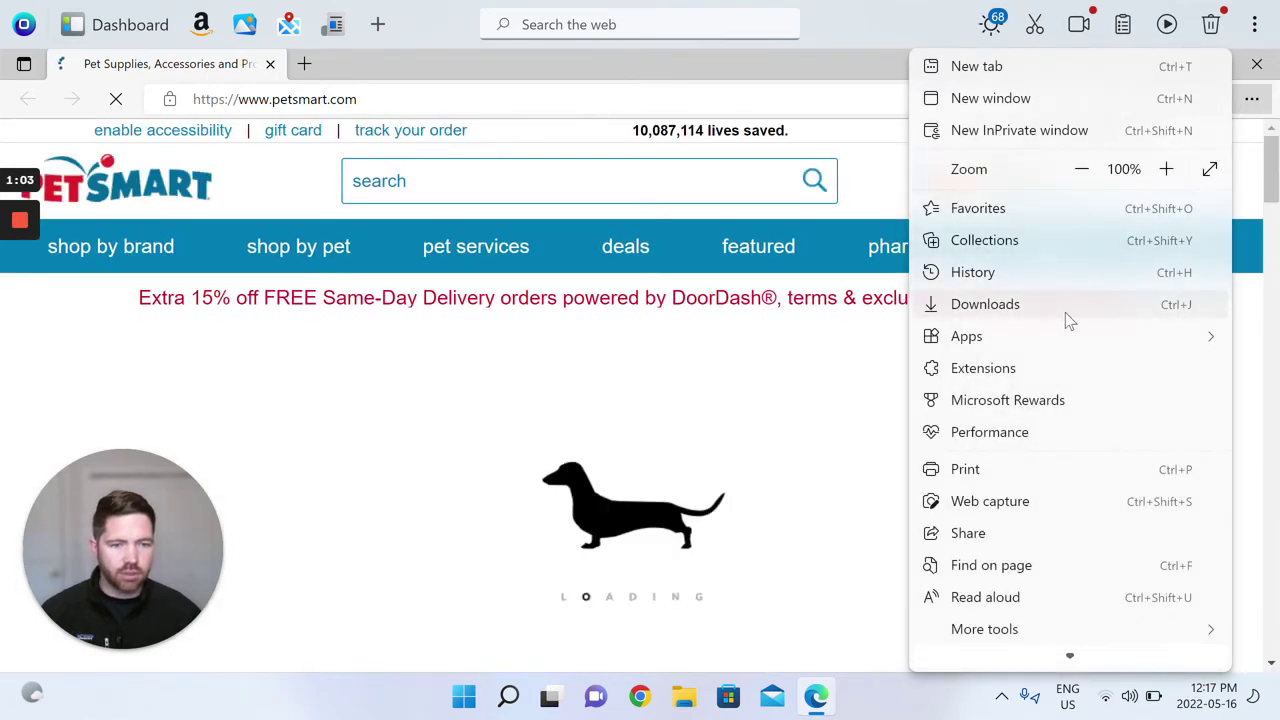
scroll(1060, 319, "down", 2)
scroll(1054, 319, "up", 1)
scroll(1054, 319, "down", 1)
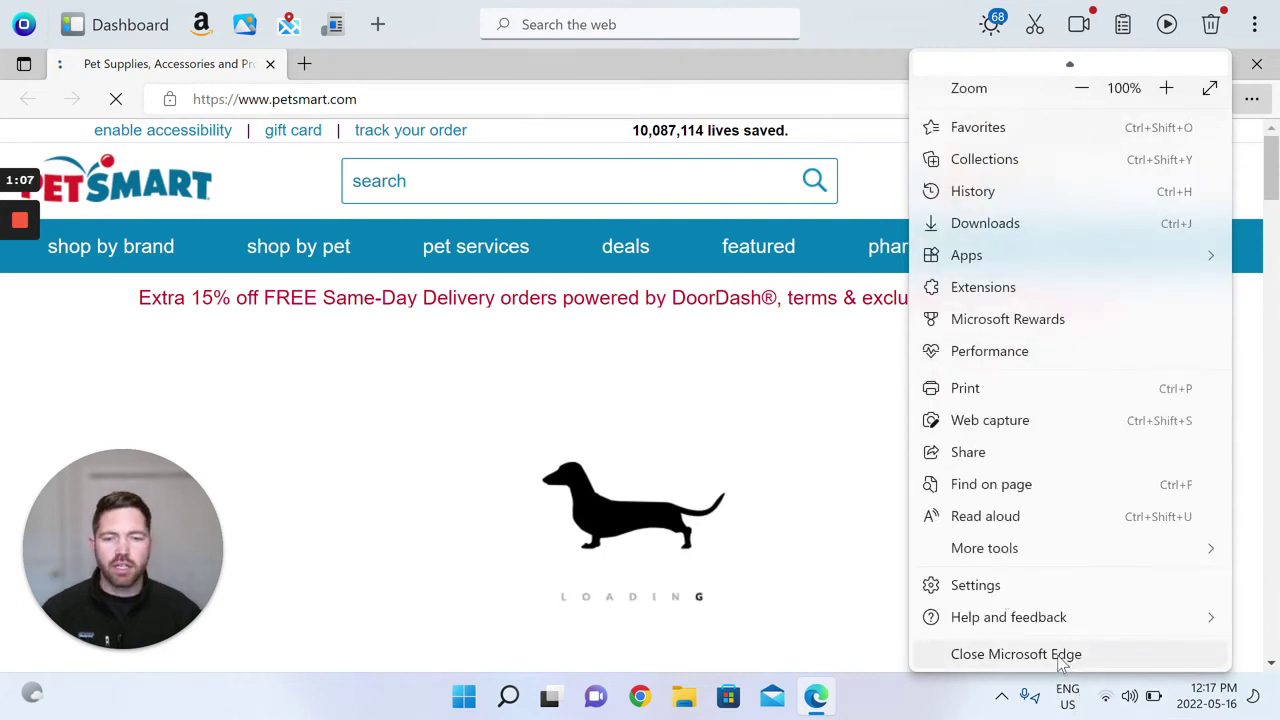
key("Escape")
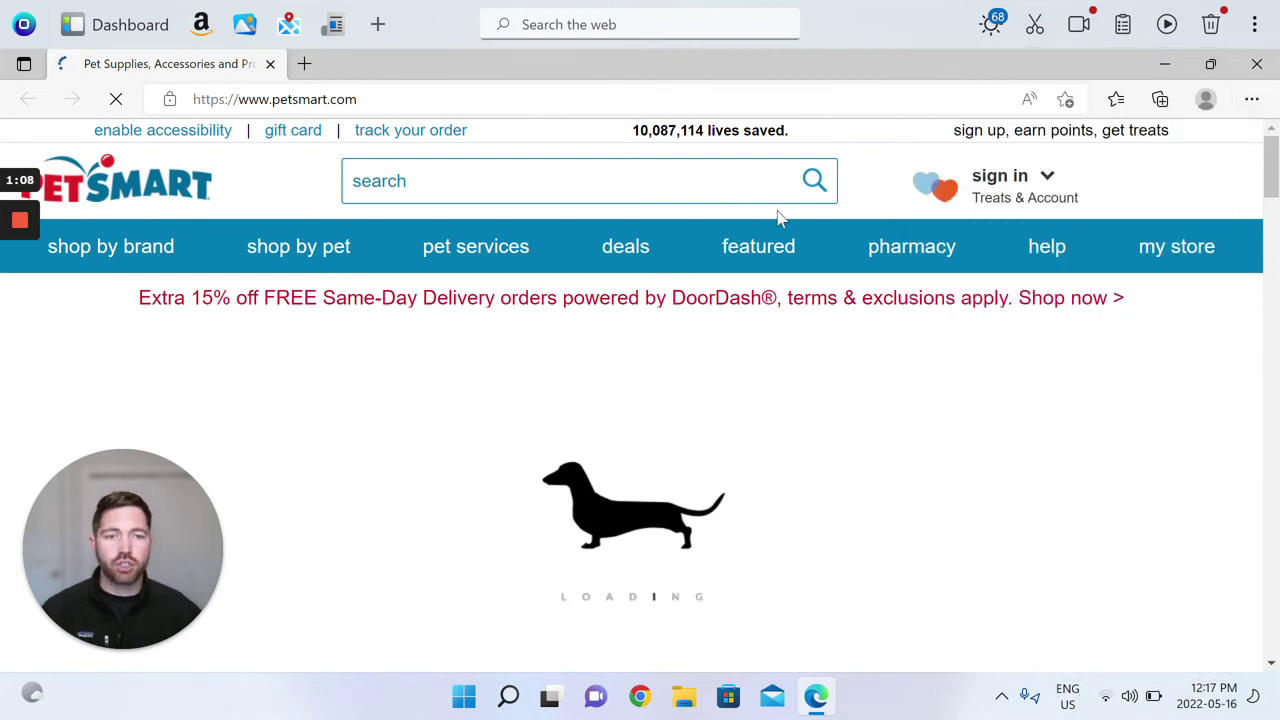
left_click(1252, 68)
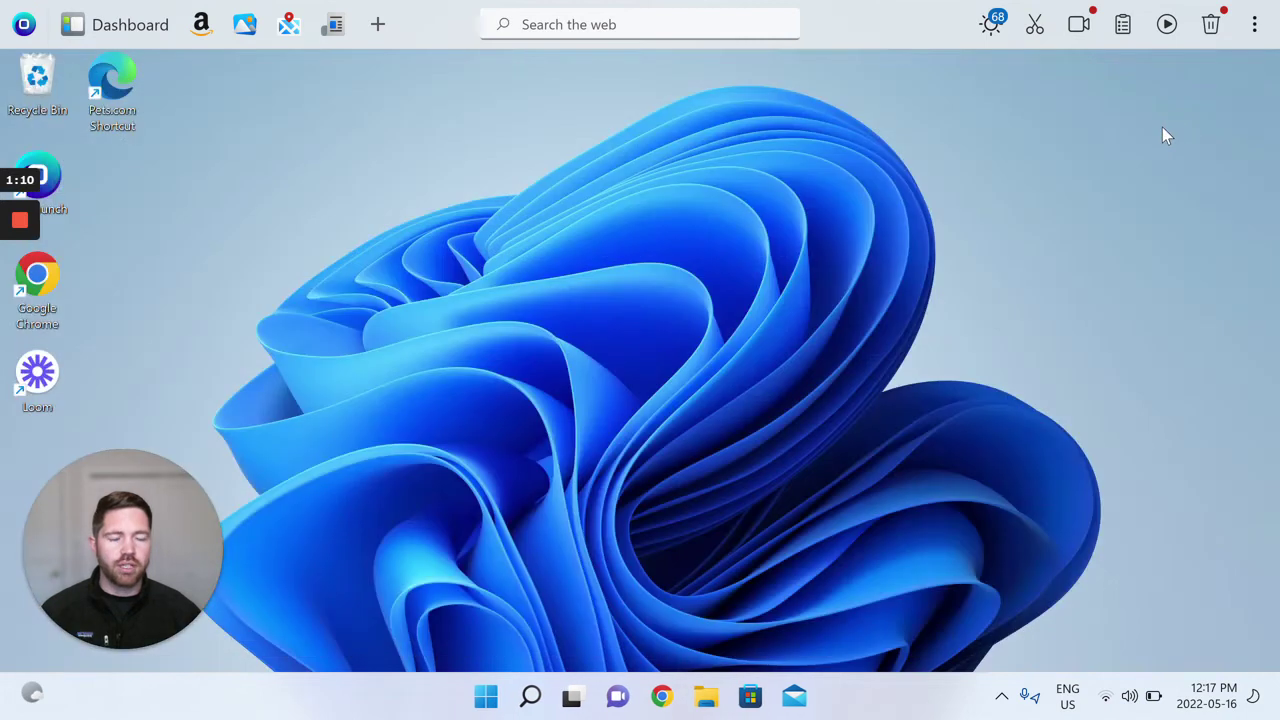
Open OneLaunch's Settings on the Browsing page from the dock's three-dot menu
left_click(1258, 34)
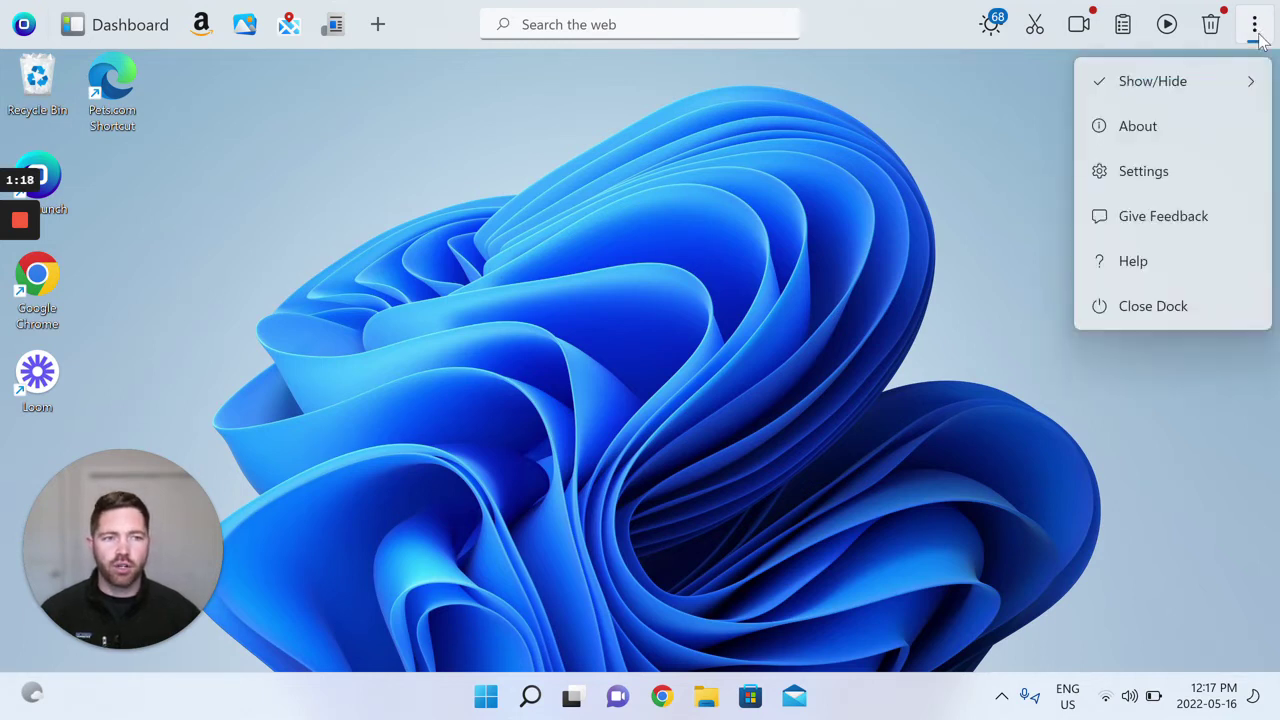
left_click(1210, 163)
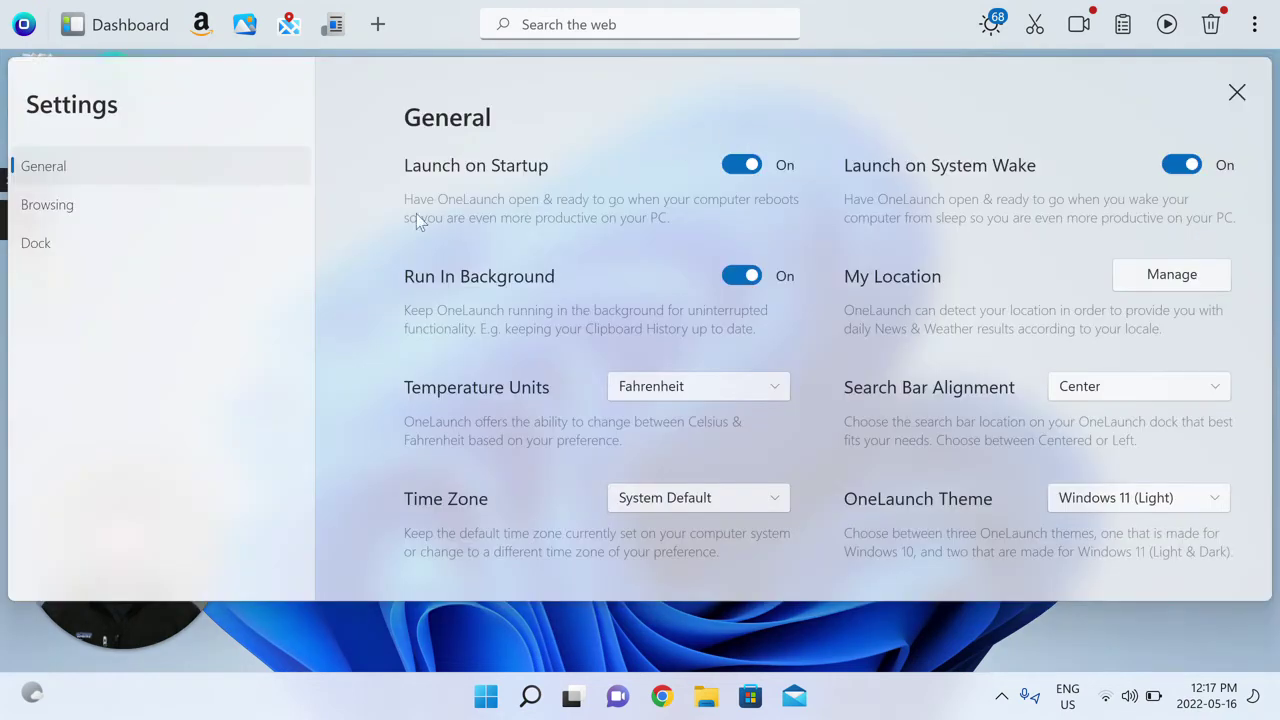
left_click(108, 209)
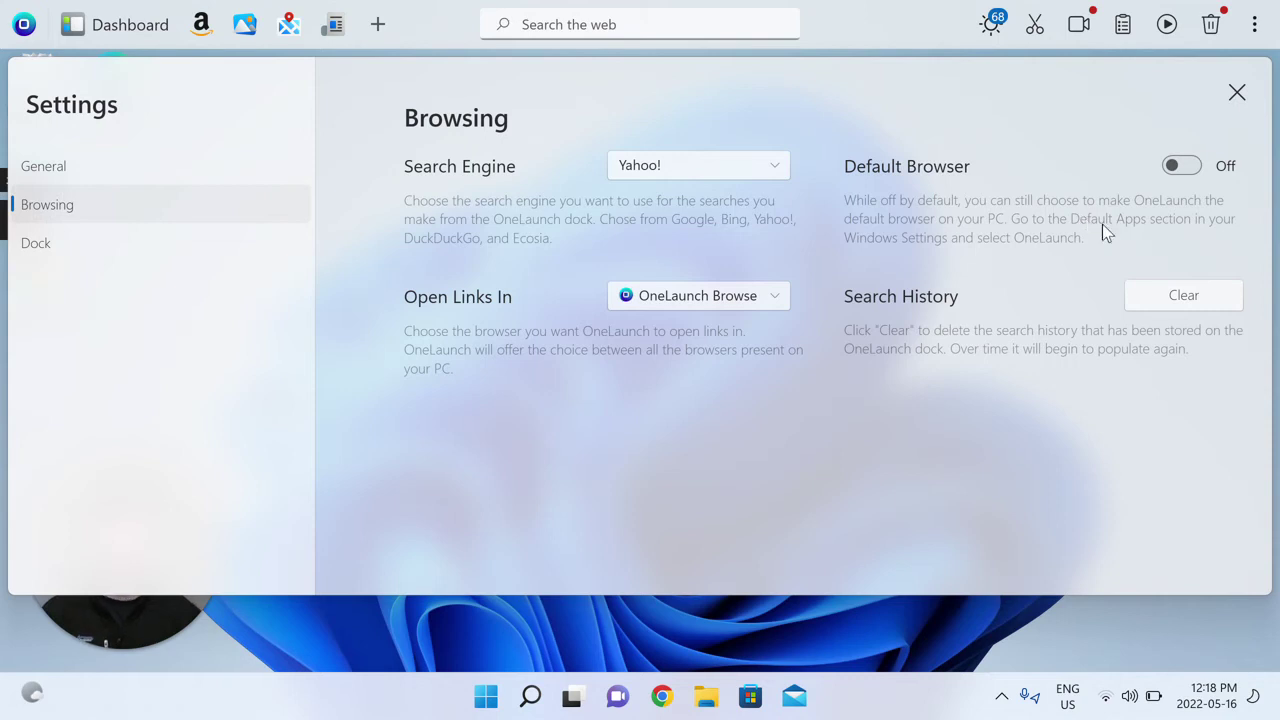
Turn on OneLaunch's Default Browser option and find OneLaunch Browser in Windows Default apps
left_click(1182, 166)
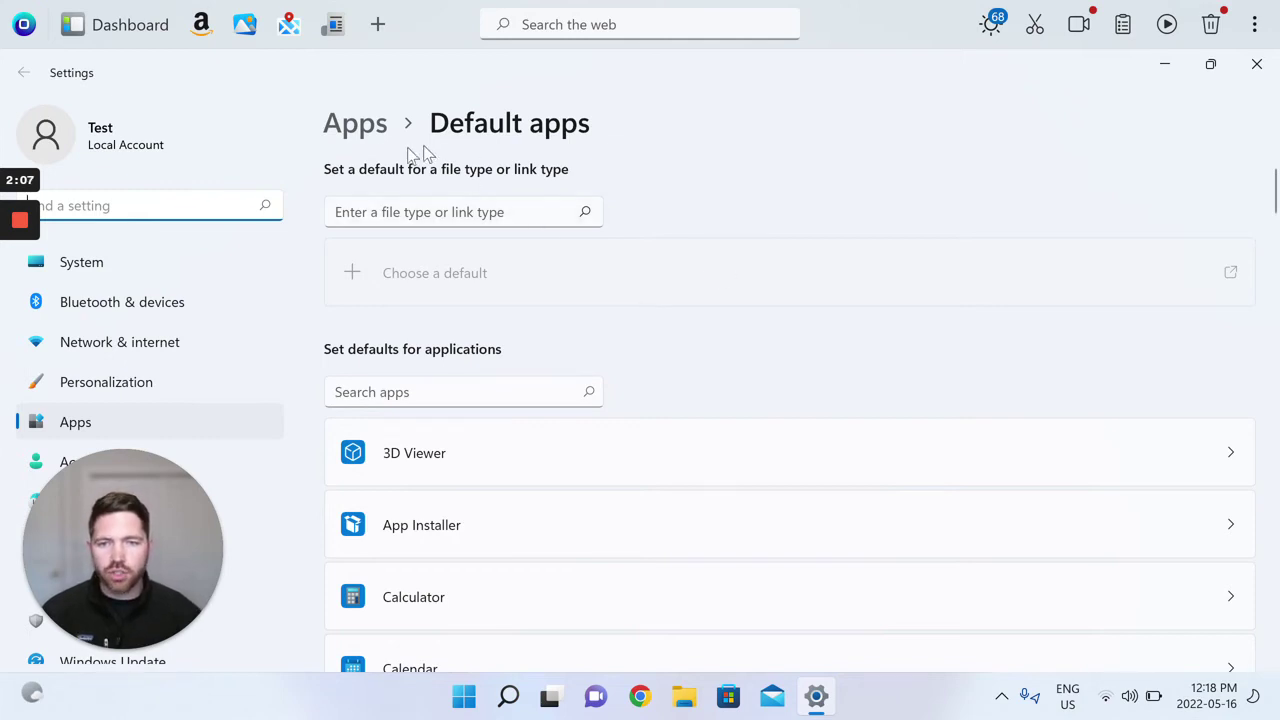
scroll(562, 254, "down", 2)
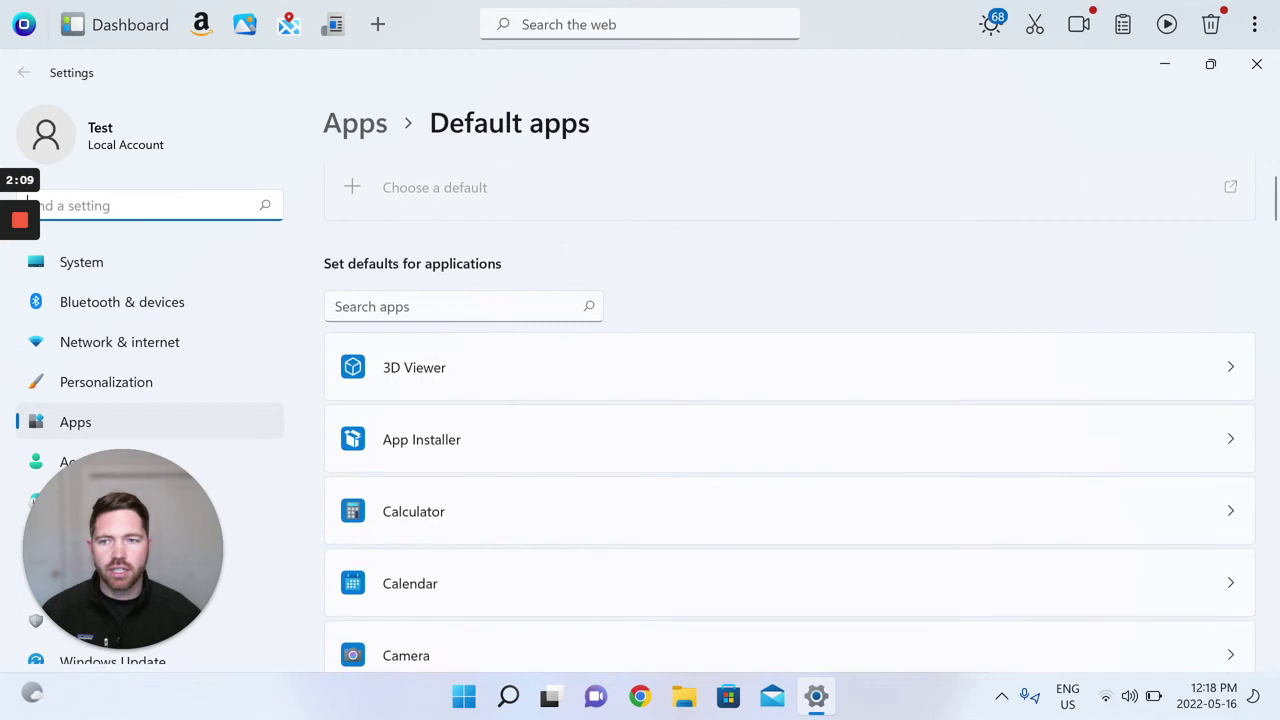
scroll(565, 252, "up", 2)
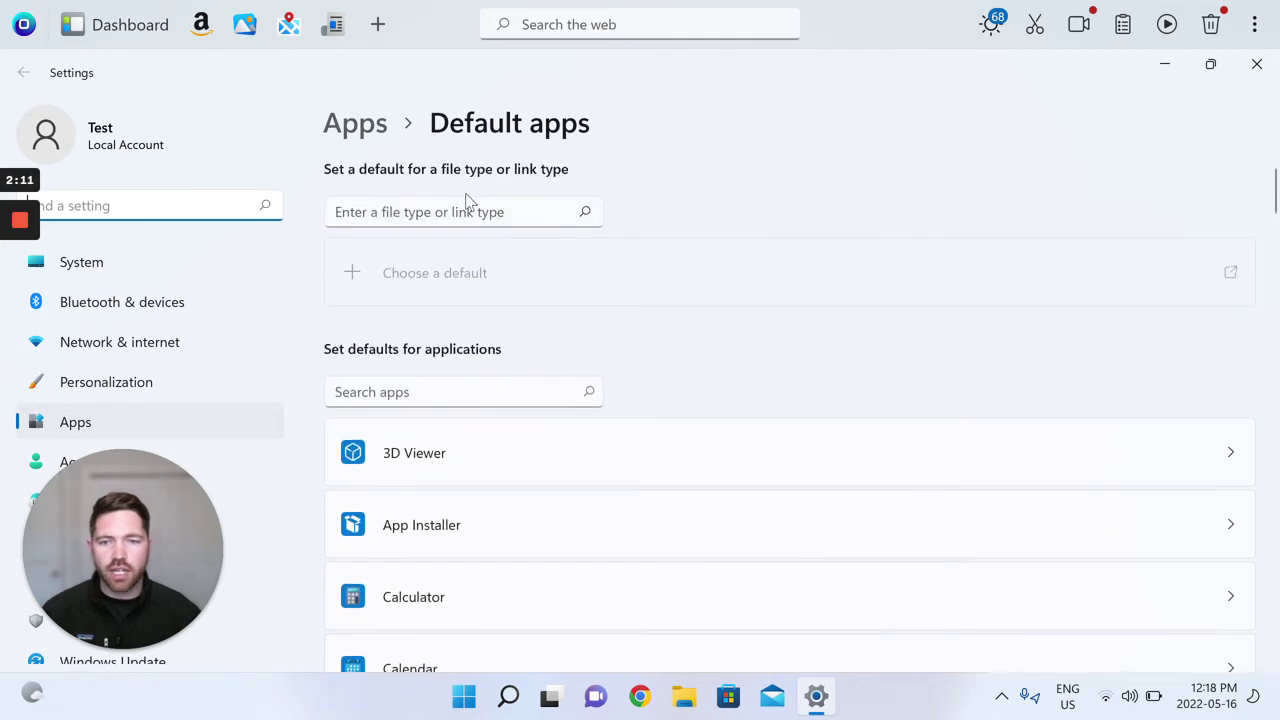
scroll(620, 486, "down", 15)
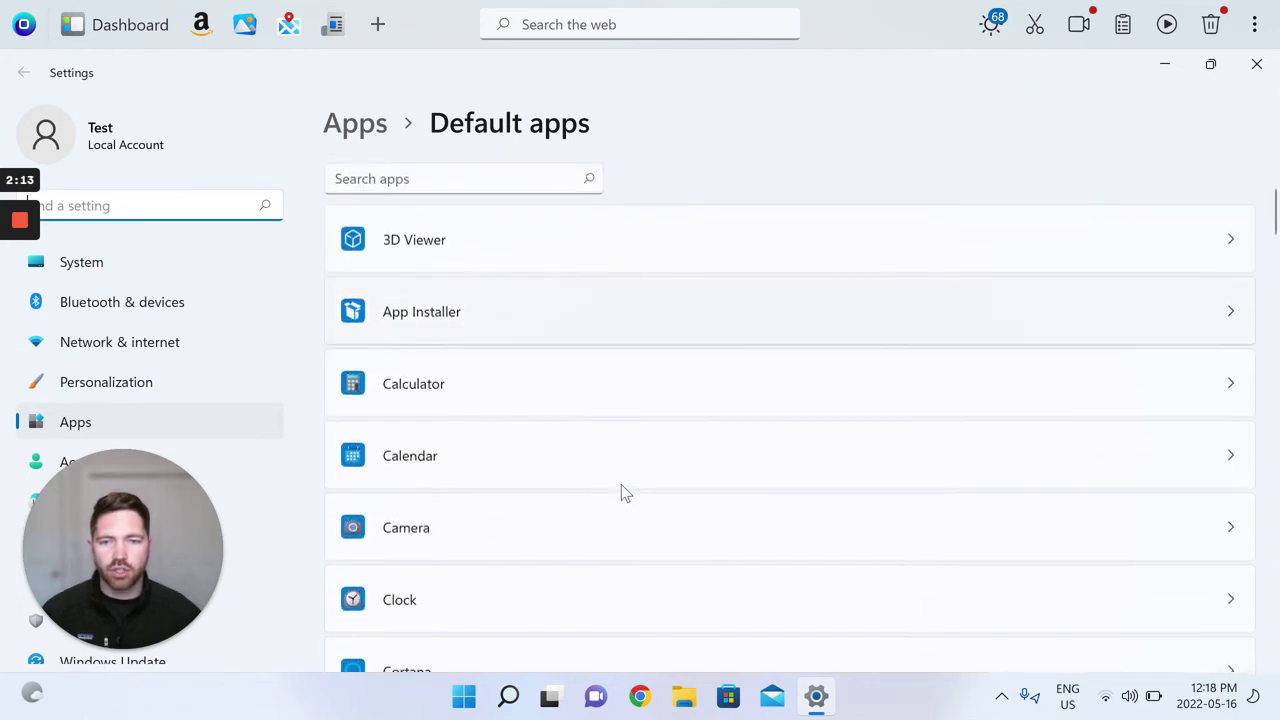
scroll(614, 480, "down", 6)
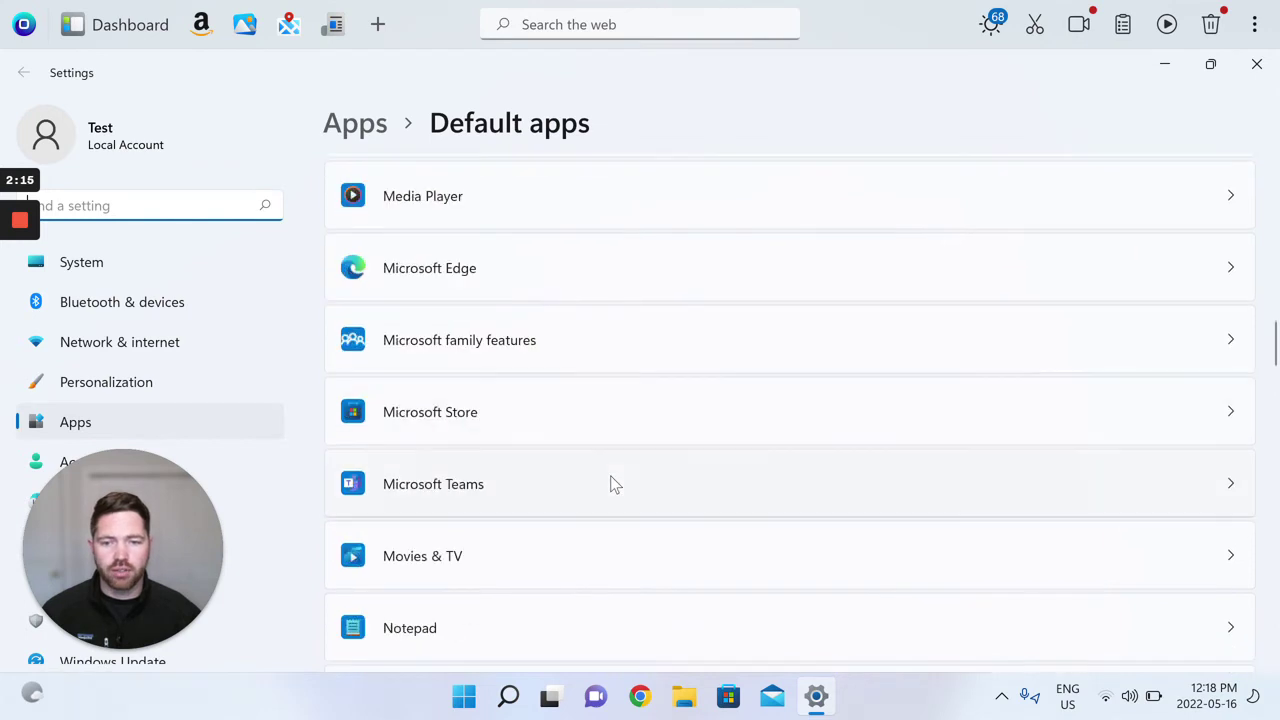
scroll(613, 484, "down", 1)
scroll(613, 480, "down", 3)
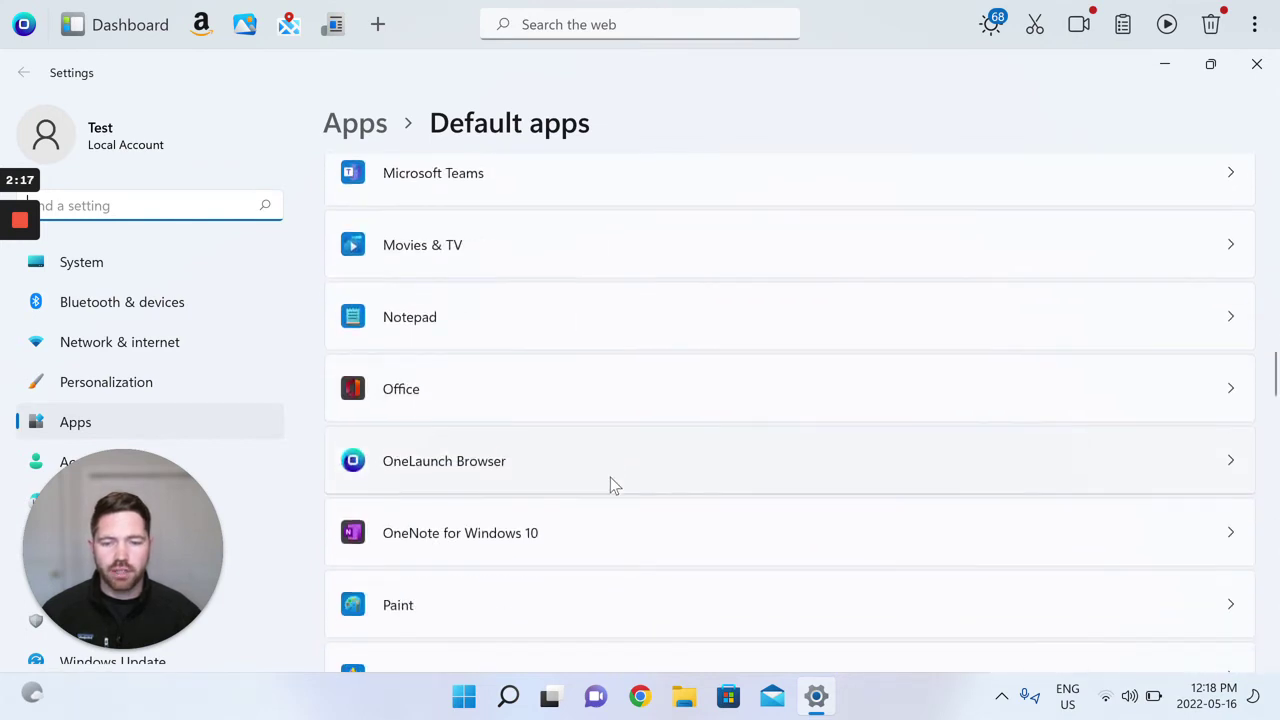
Set OneLaunch Browser as the Windows default browser and close Settings
left_click(550, 465)
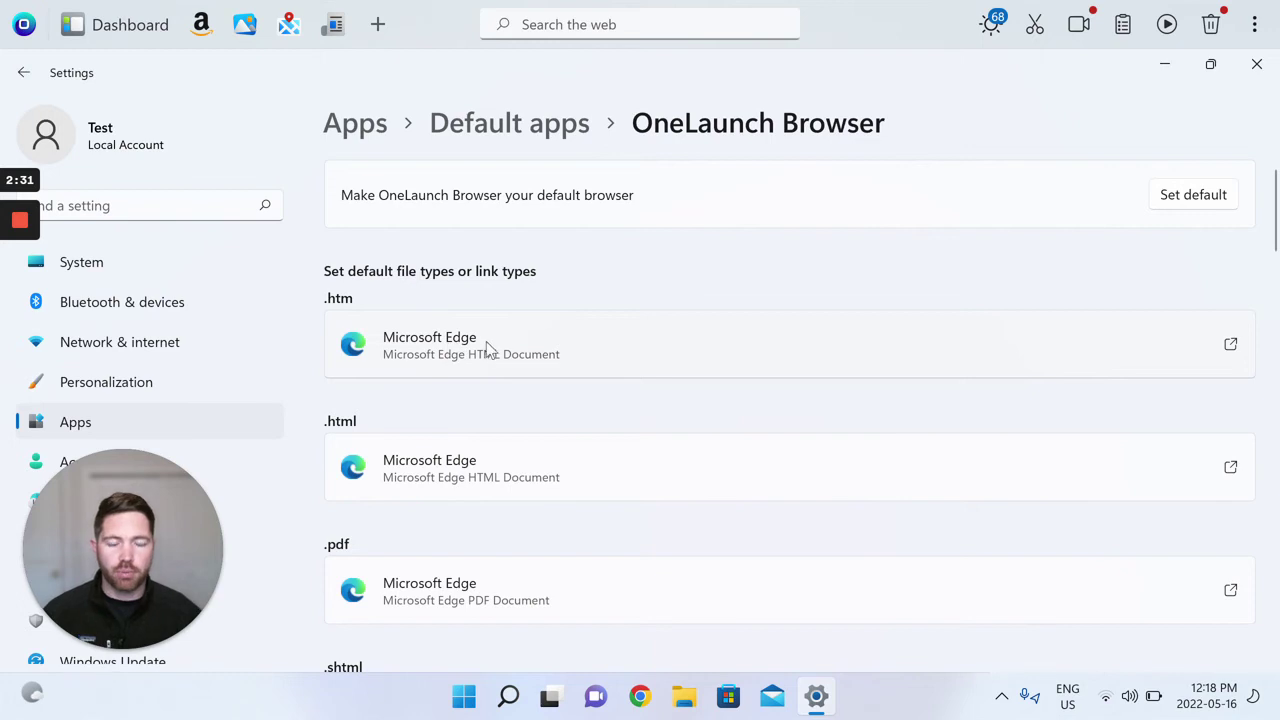
left_click(1191, 200)
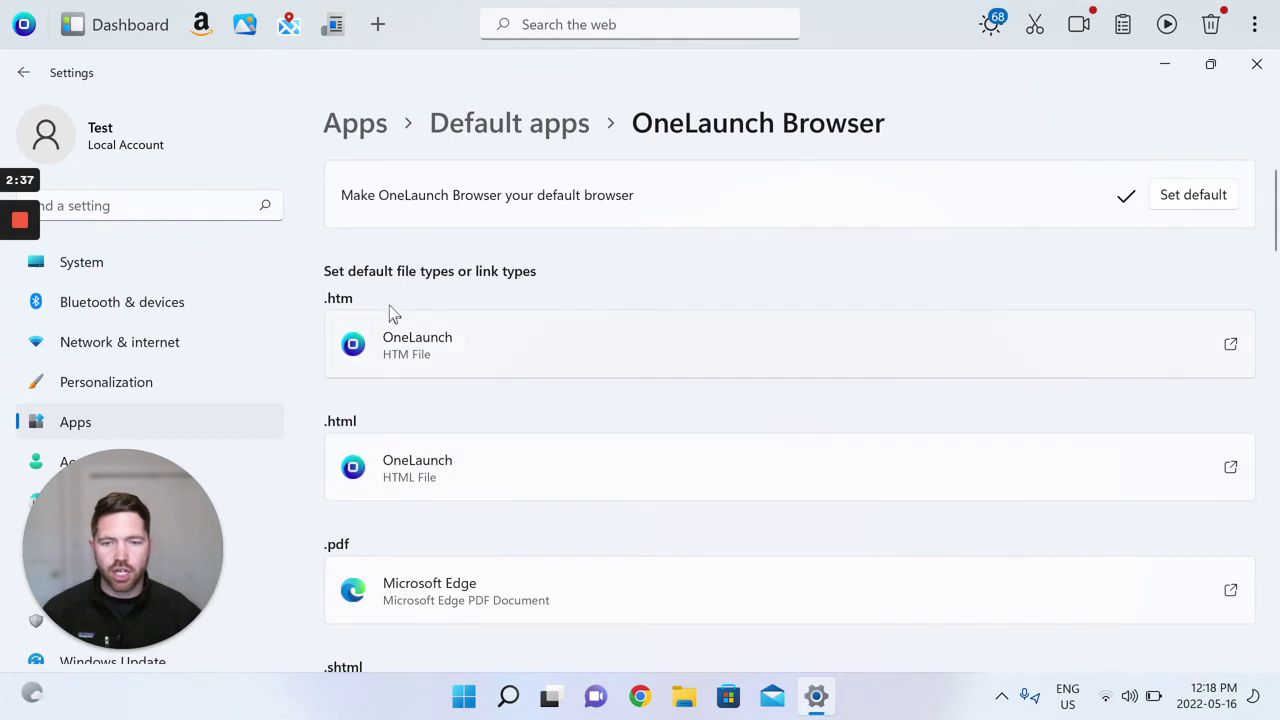
left_click(1257, 64)
Check that Default Browser is on in OneLaunch's Browsing settings, then close Settings
left_click(1254, 26)
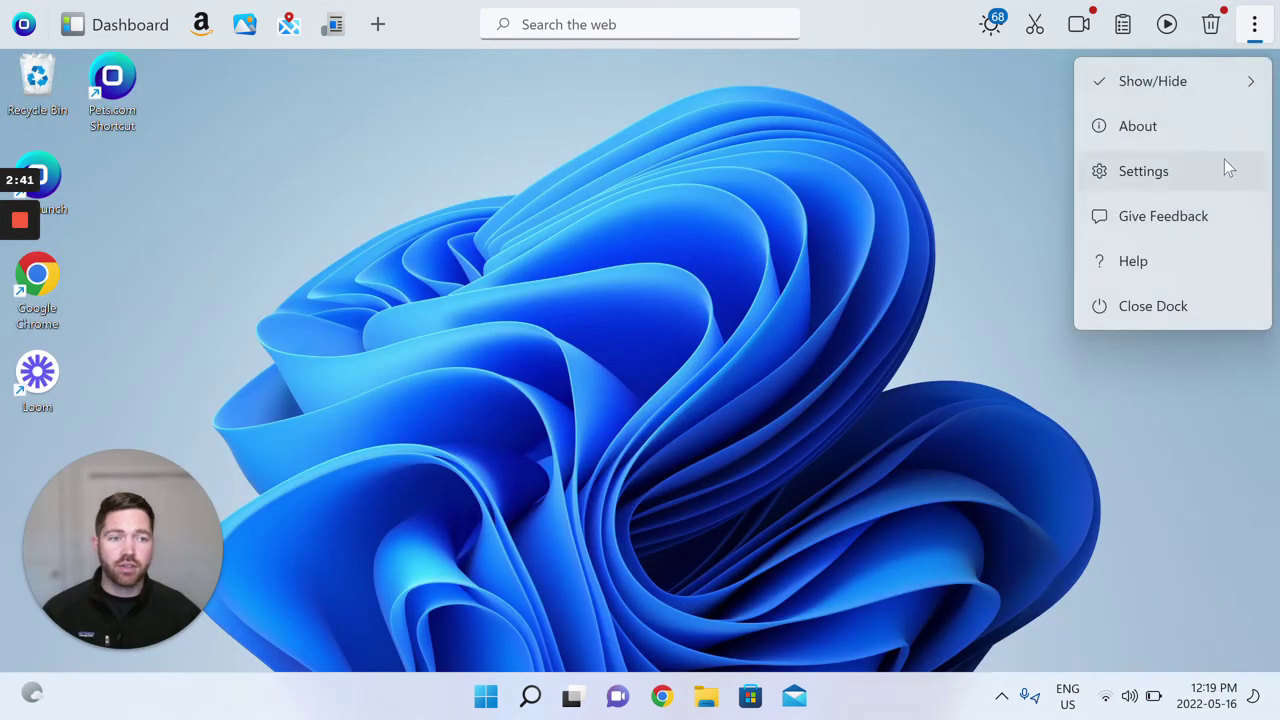
left_click(1196, 171)
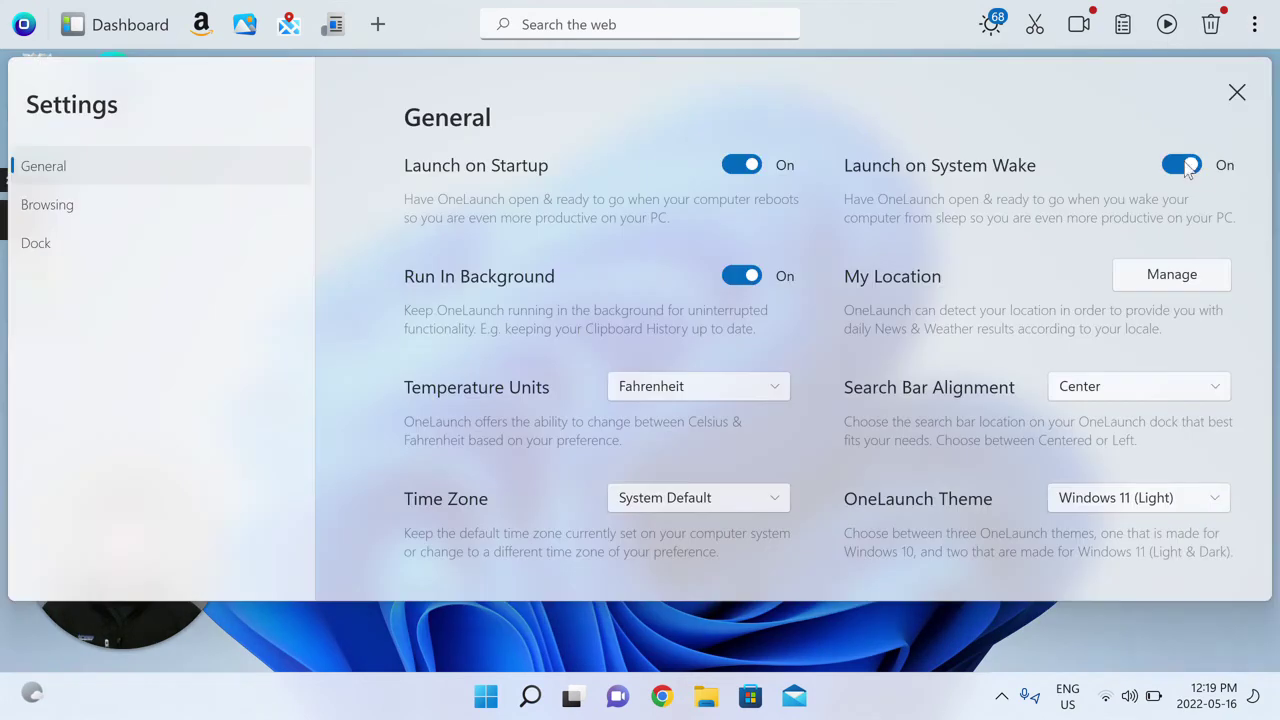
left_click(131, 209)
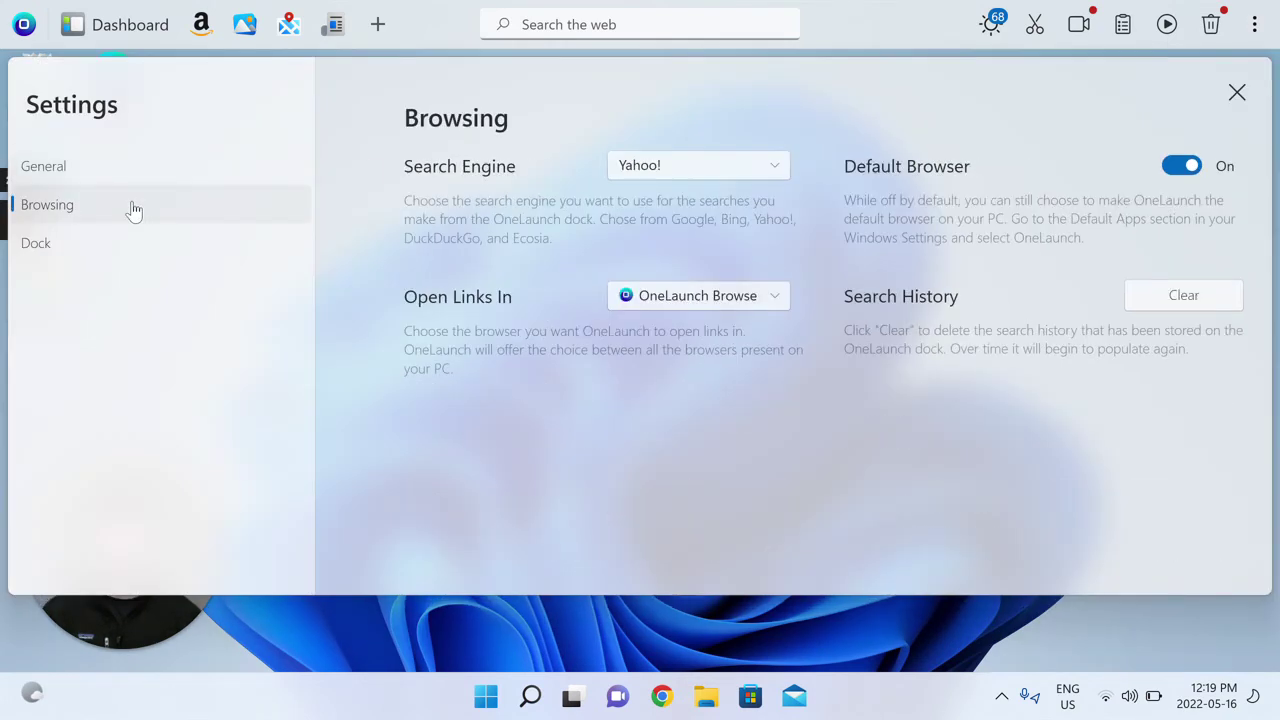
left_click(1237, 94)
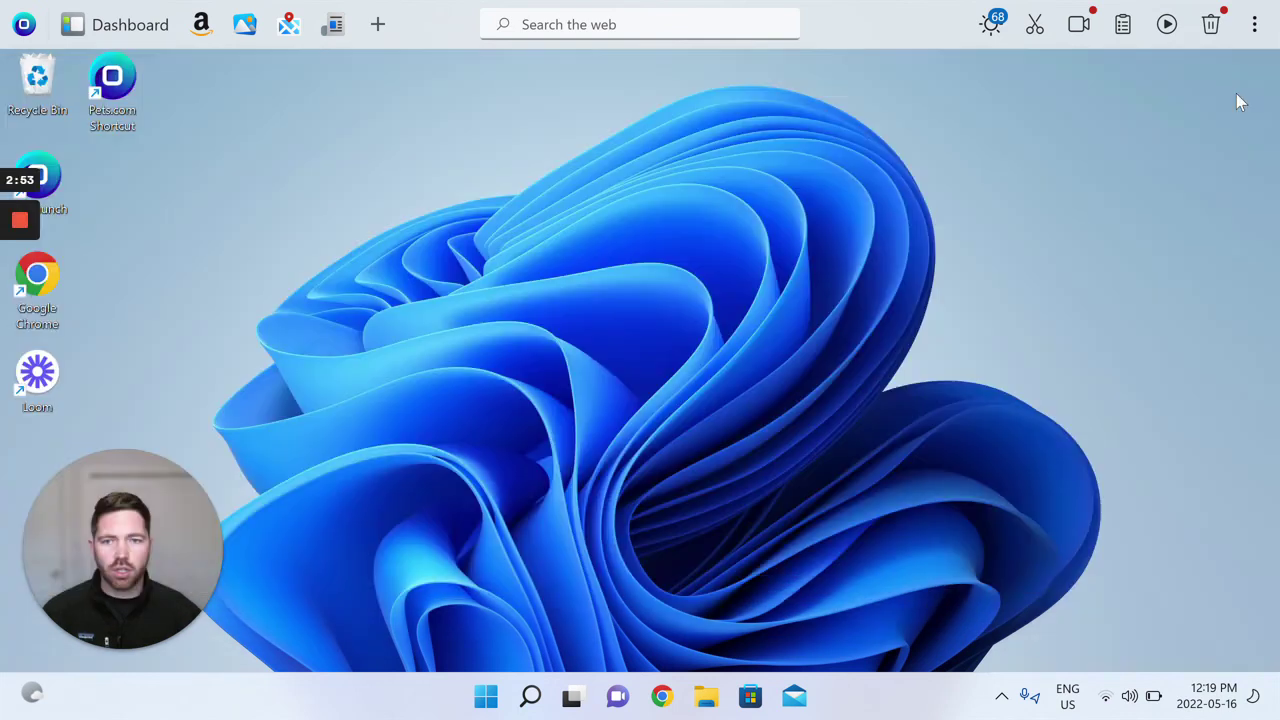
double_click(112, 110)
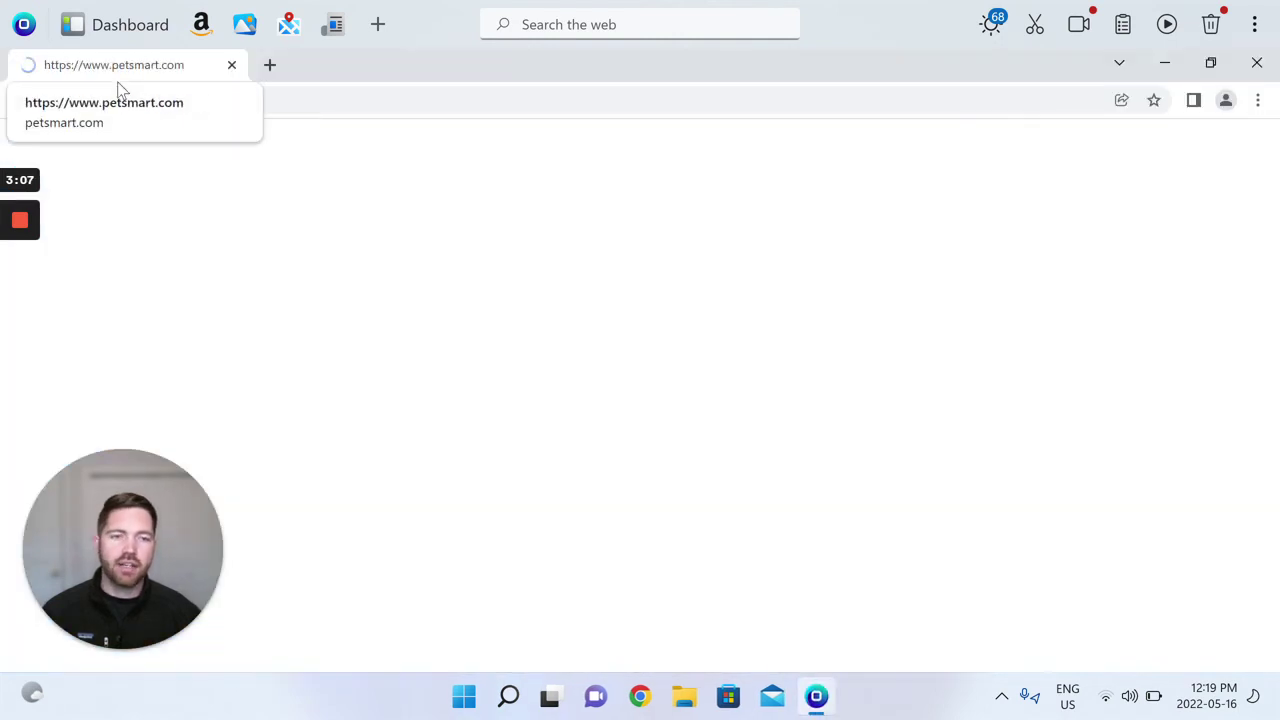
left_click(1258, 100)
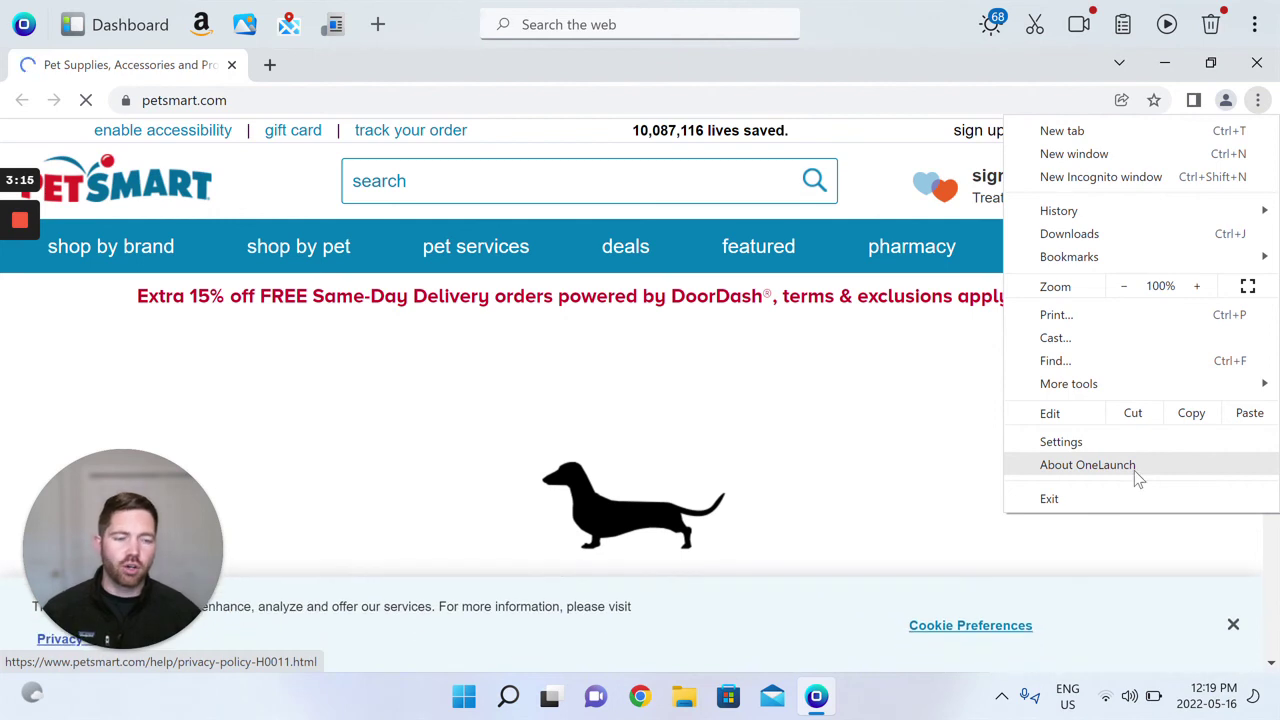
left_click(1257, 66)
left_click(1258, 66)
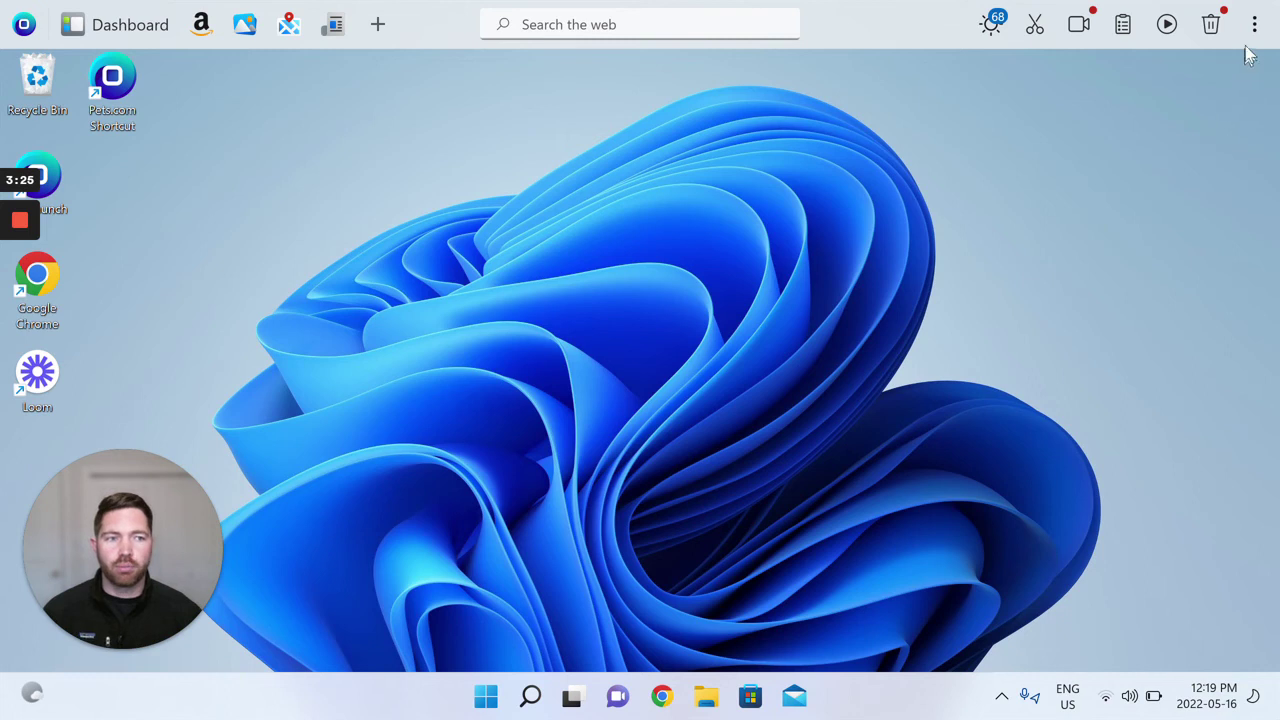
Open OneLaunch's Settings on the Browsing page from the dock's menu
left_click(1255, 28)
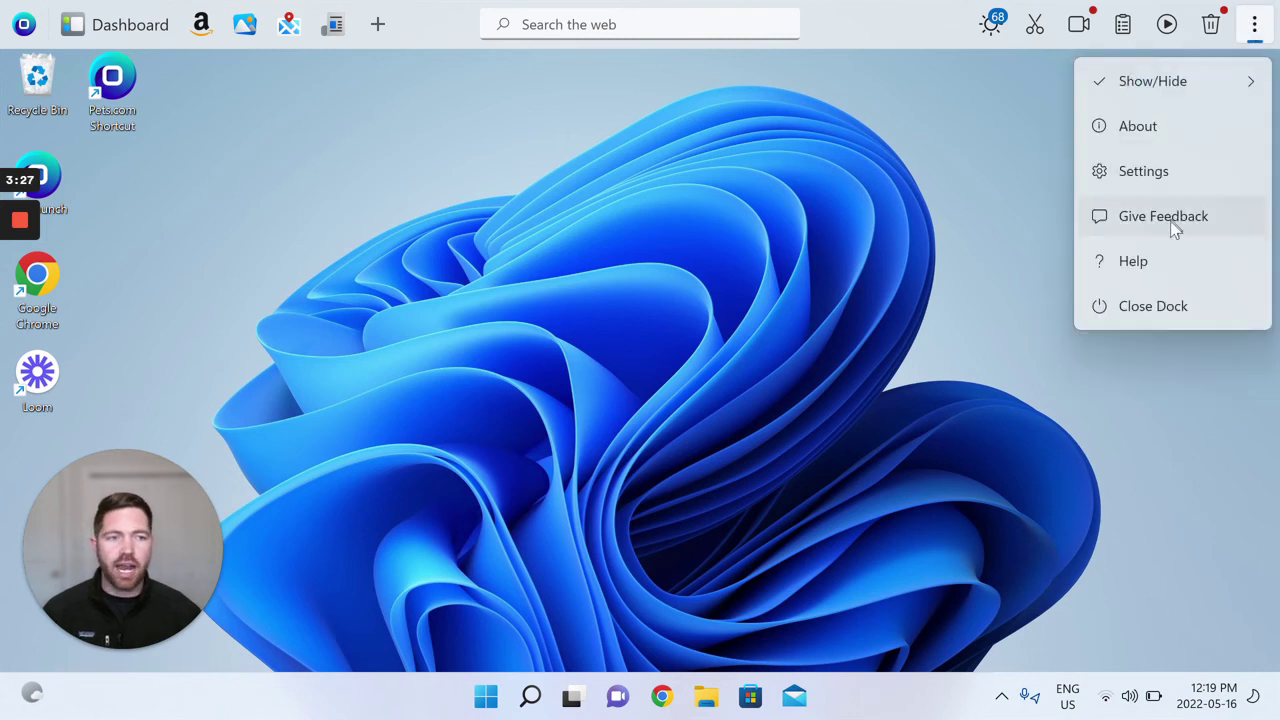
left_click(1200, 177)
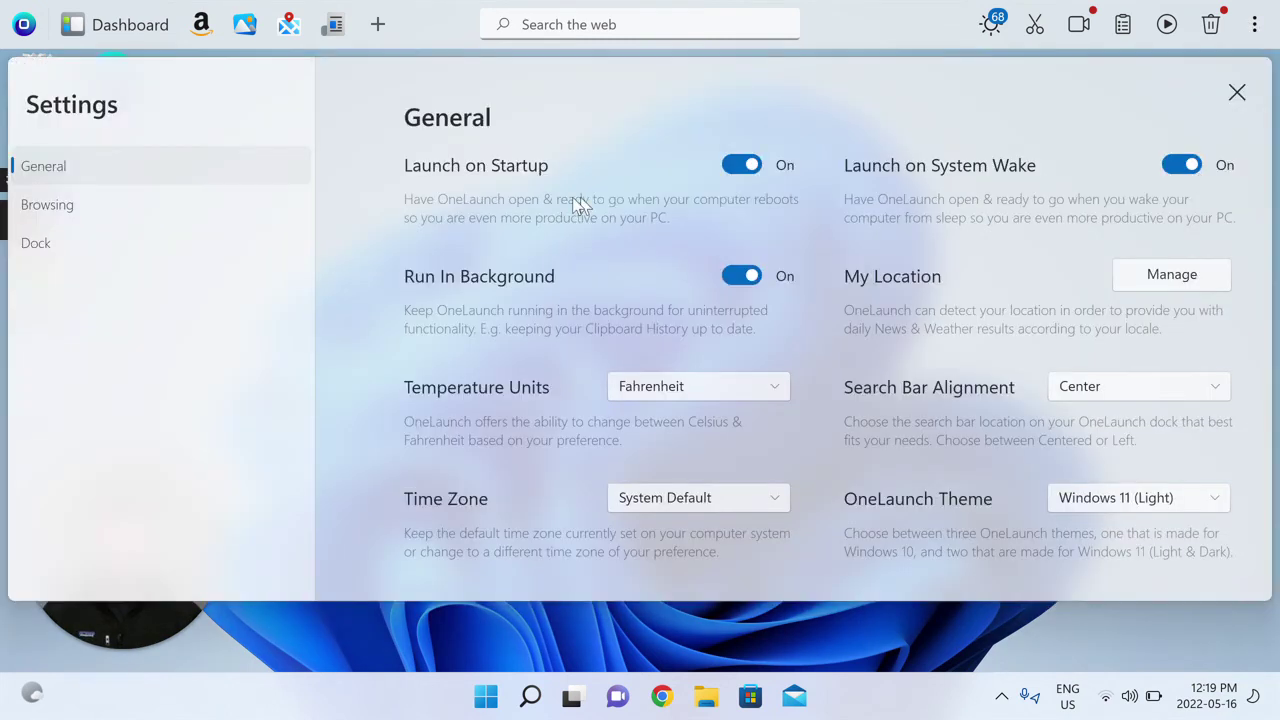
left_click(76, 214)
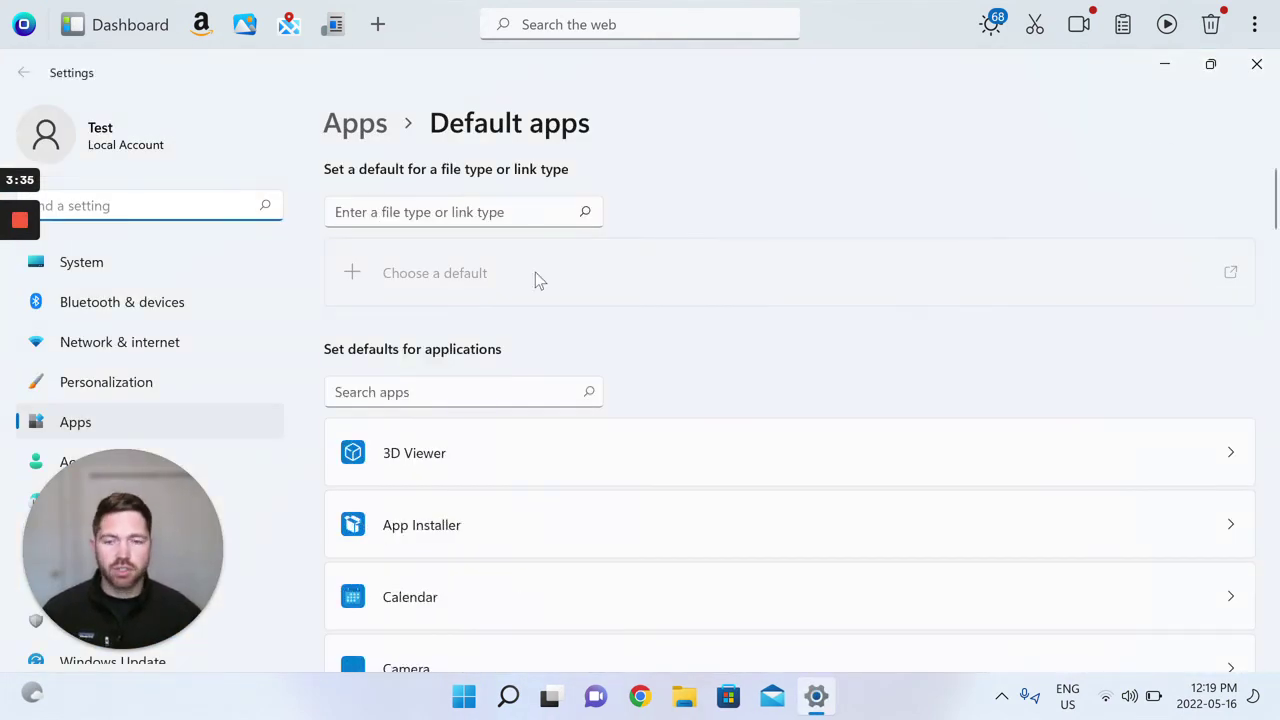
Make Google Chrome the Windows default browser in Default apps and close Settings
scroll(506, 497, "down", 2)
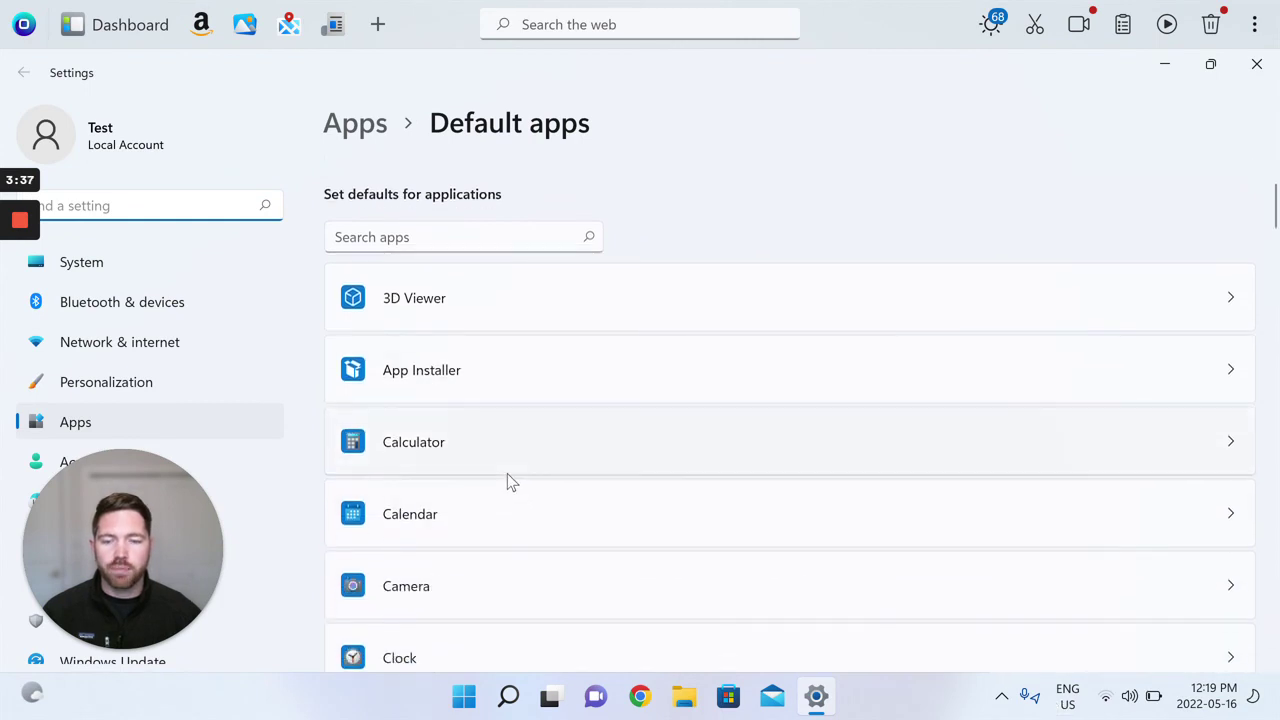
scroll(507, 476, "down", 9)
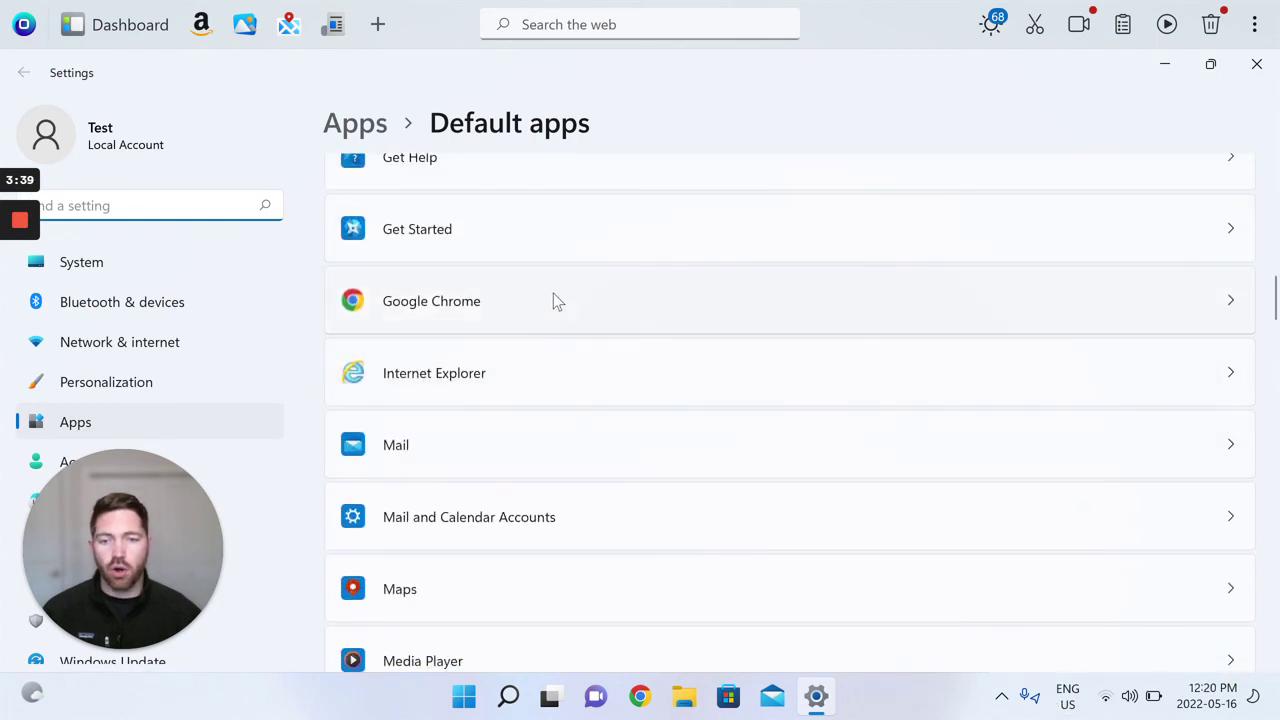
left_click(560, 297)
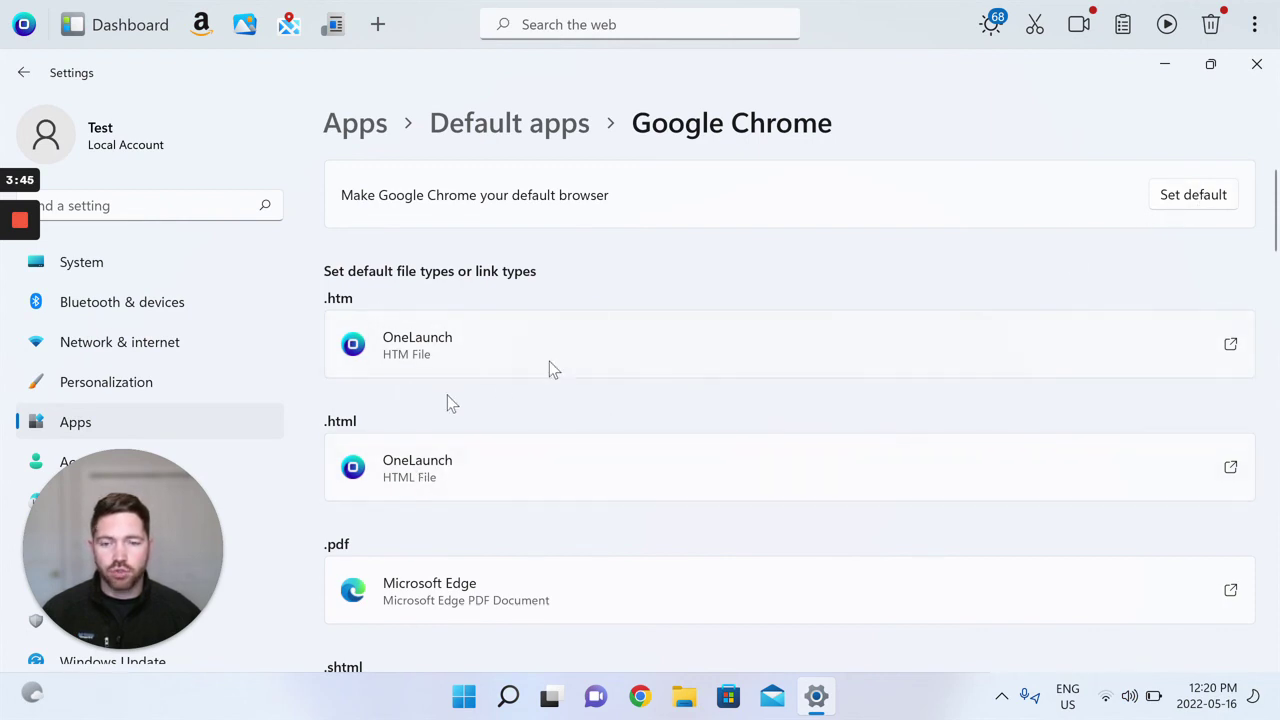
left_click(1176, 198)
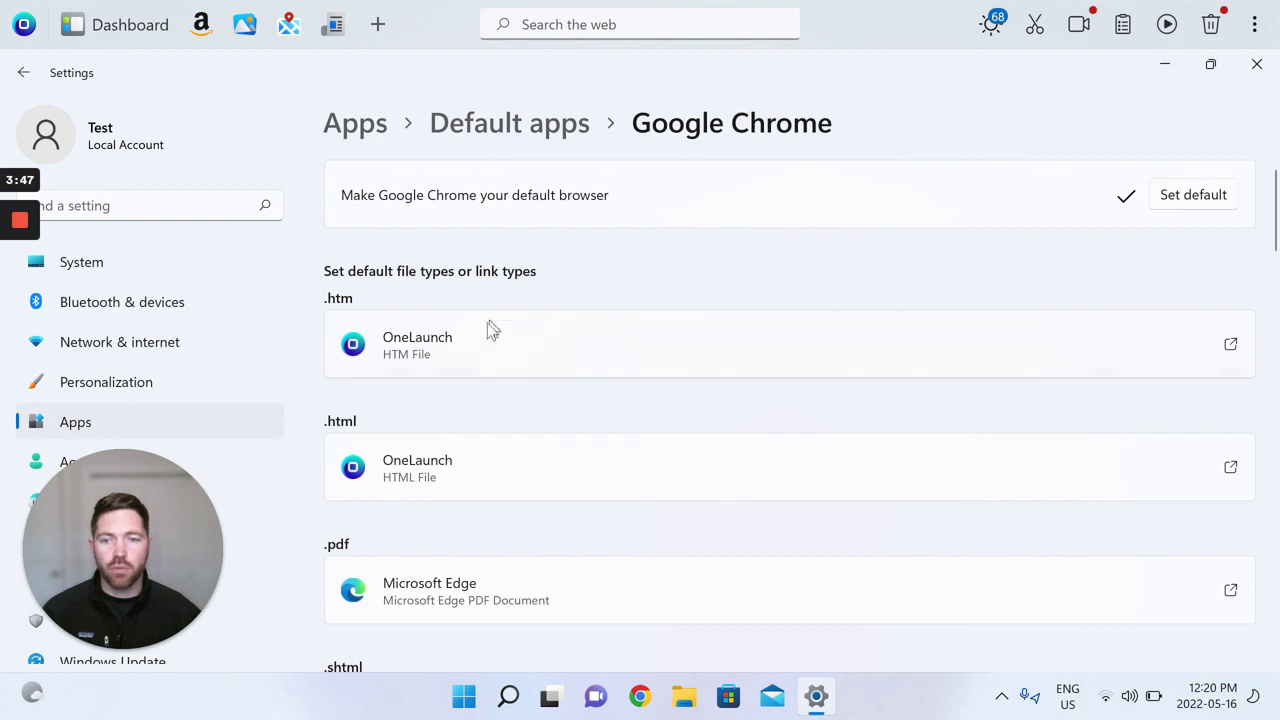
left_click(1250, 72)
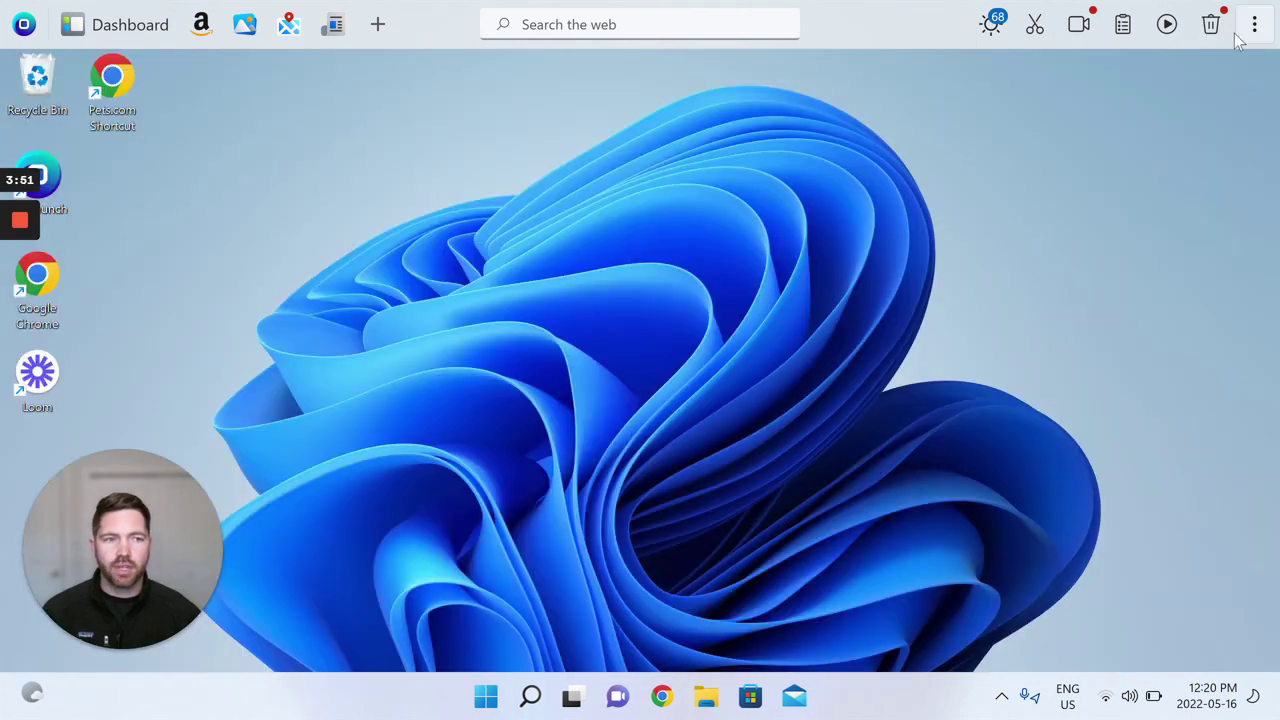
left_click(1254, 26)
left_click(1215, 168)
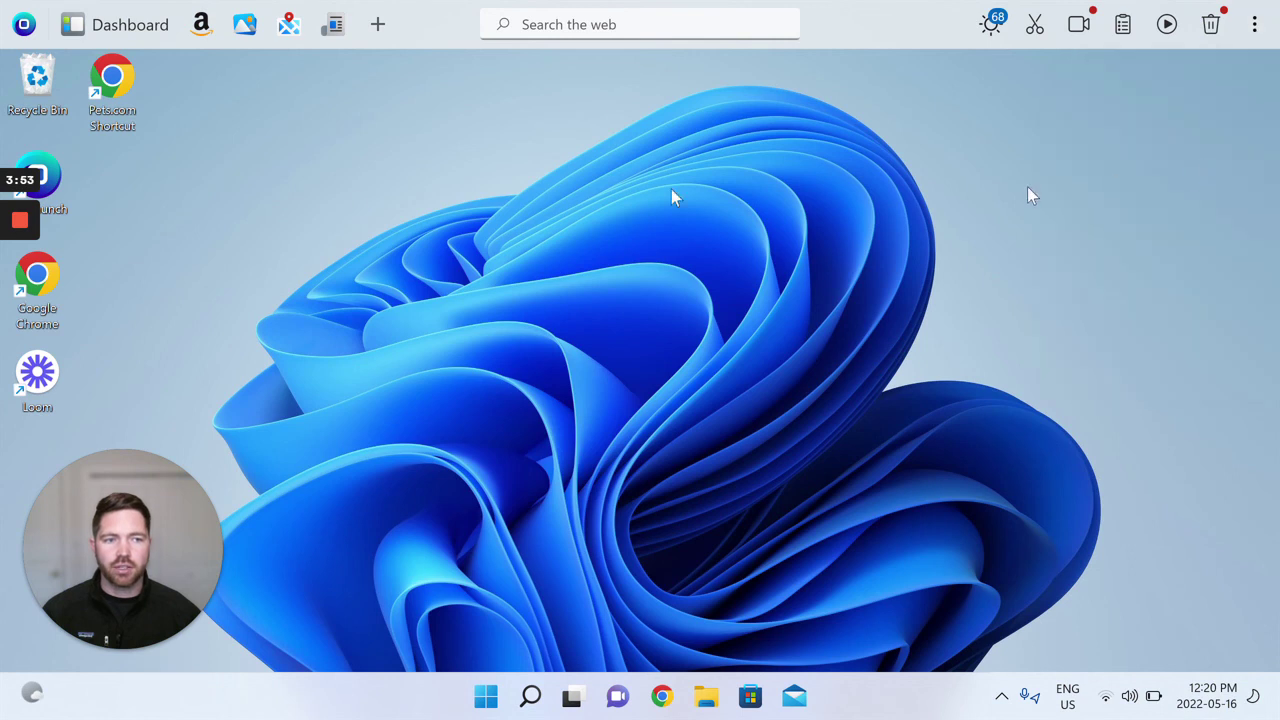
left_click(165, 210)
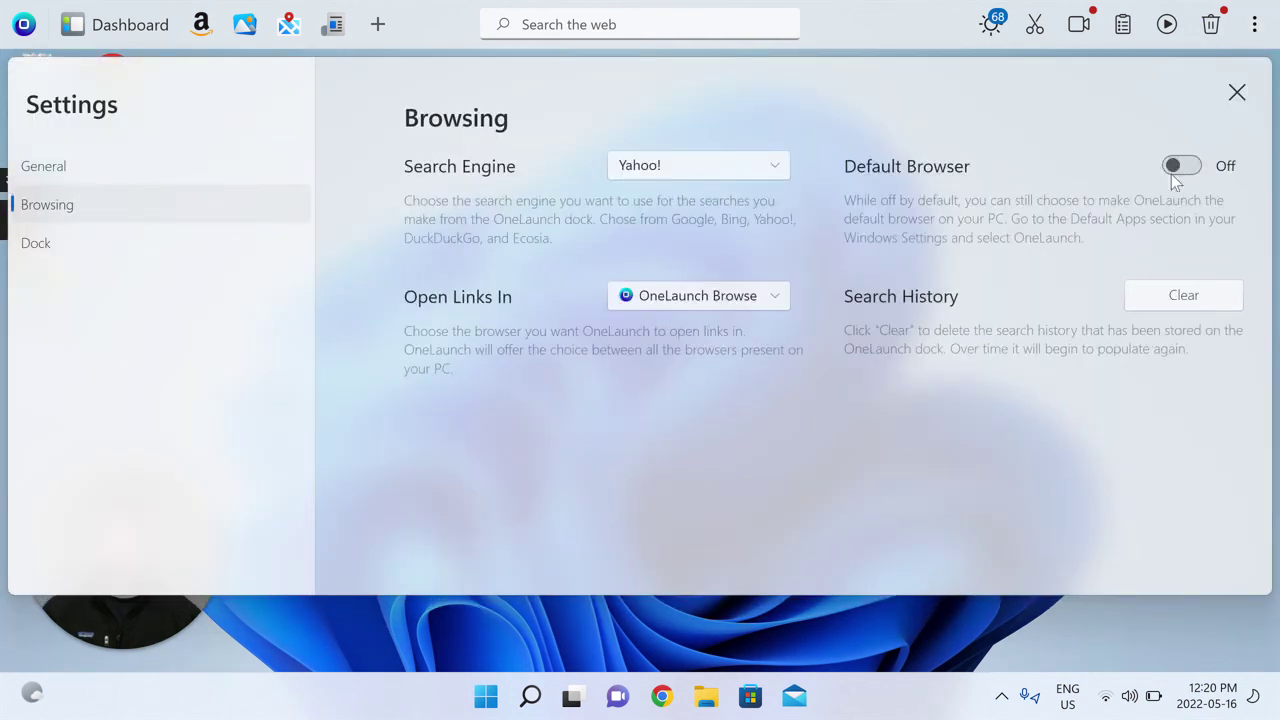
left_click(1237, 91)
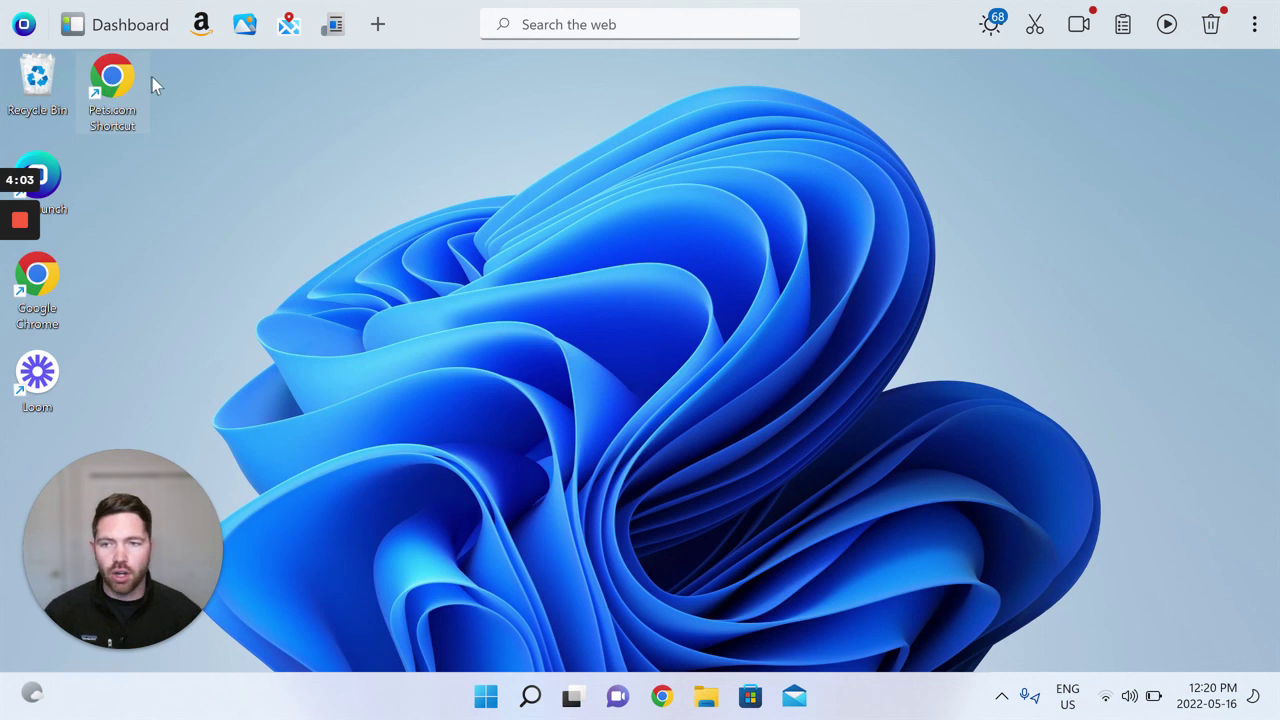
double_click(119, 83)
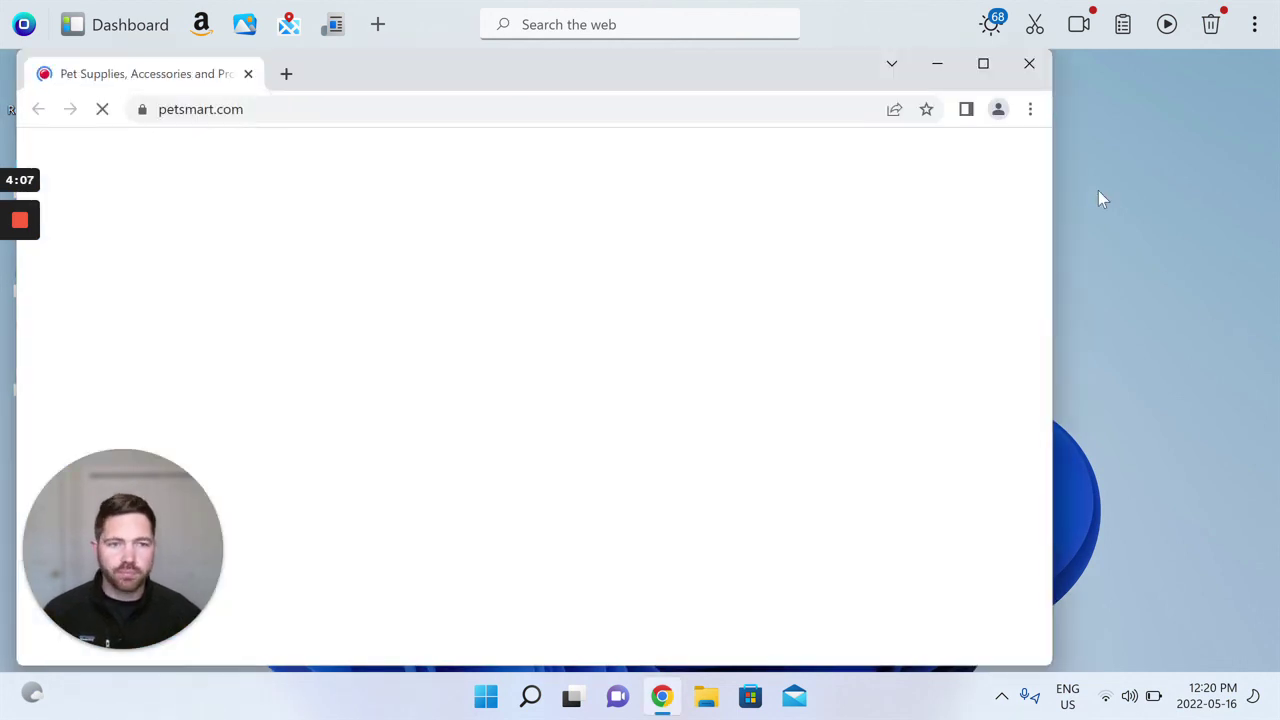
left_click(1030, 109)
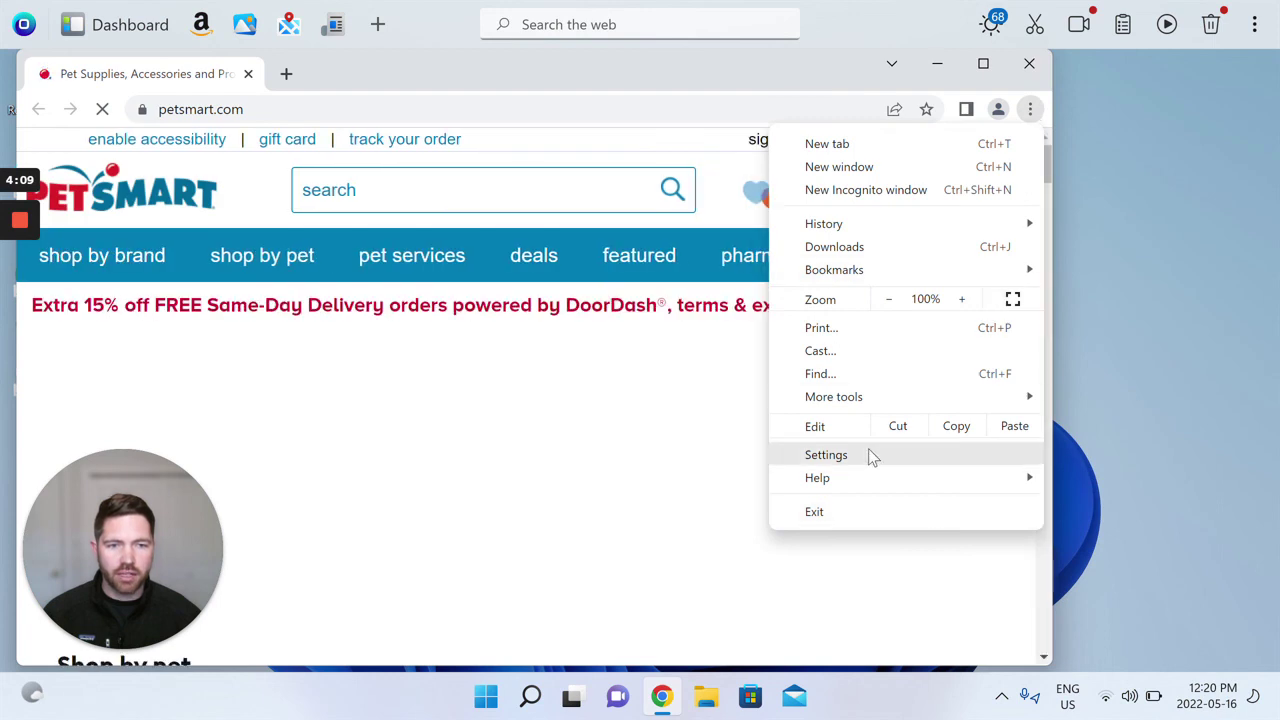
left_click(1031, 65)
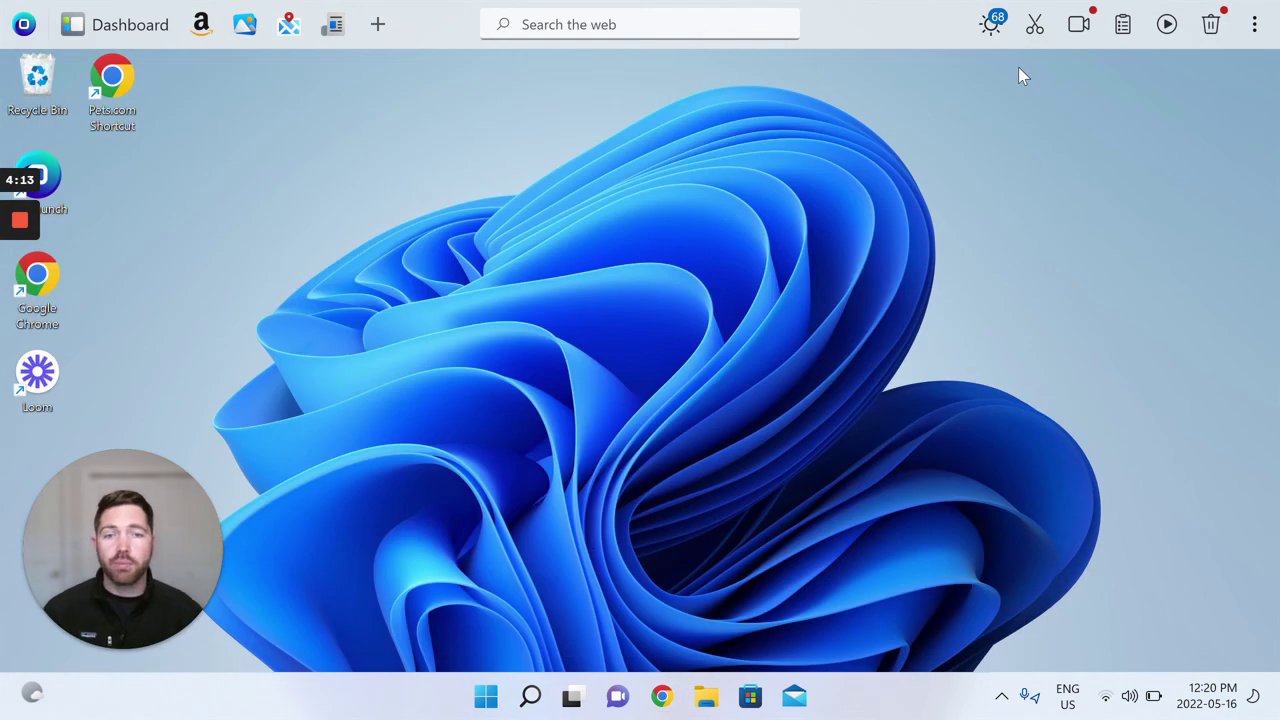